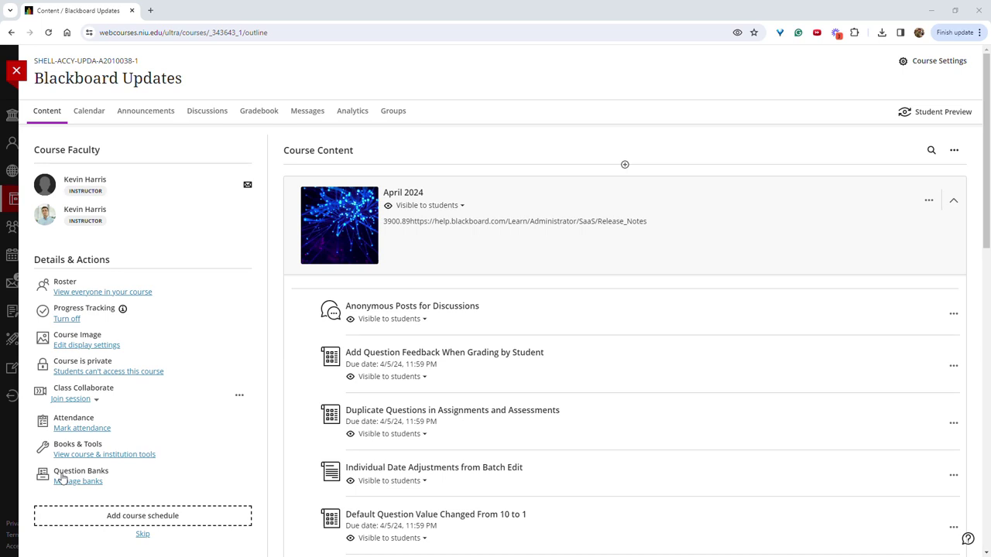
# - Allow anonymous responses and replies in the Anonymous Posts for Discussions discussion settings and save
pyautogui.click(557, 314)
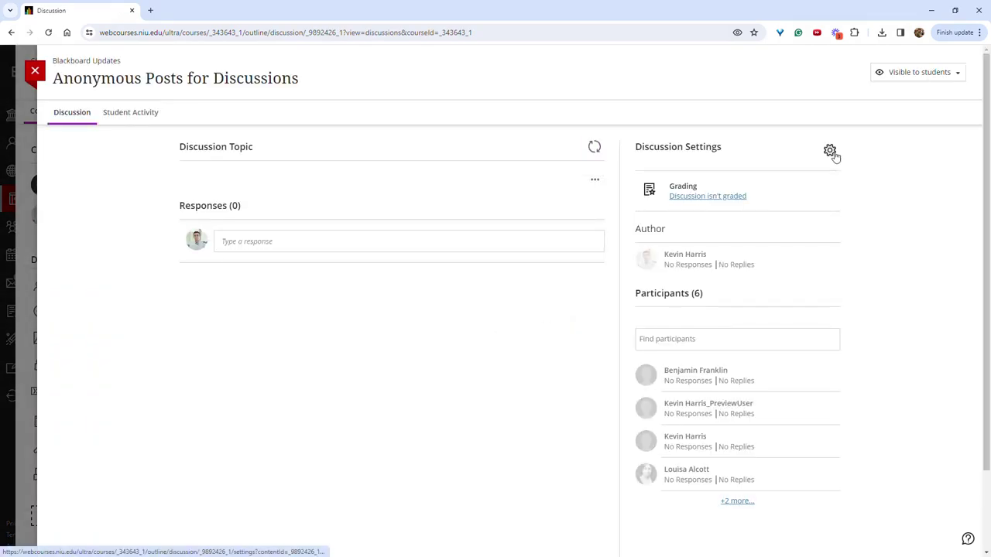
pyautogui.click(829, 151)
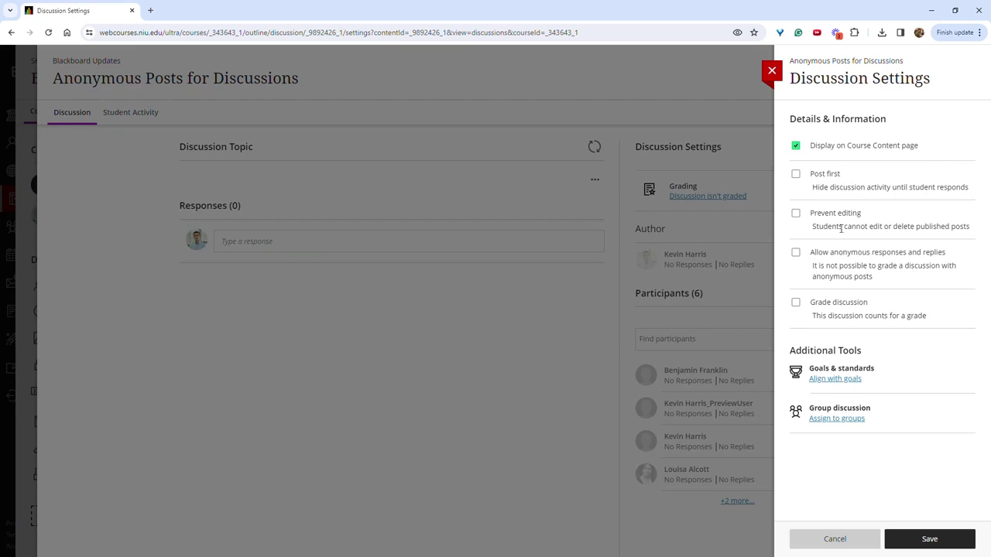
pyautogui.click(811, 259)
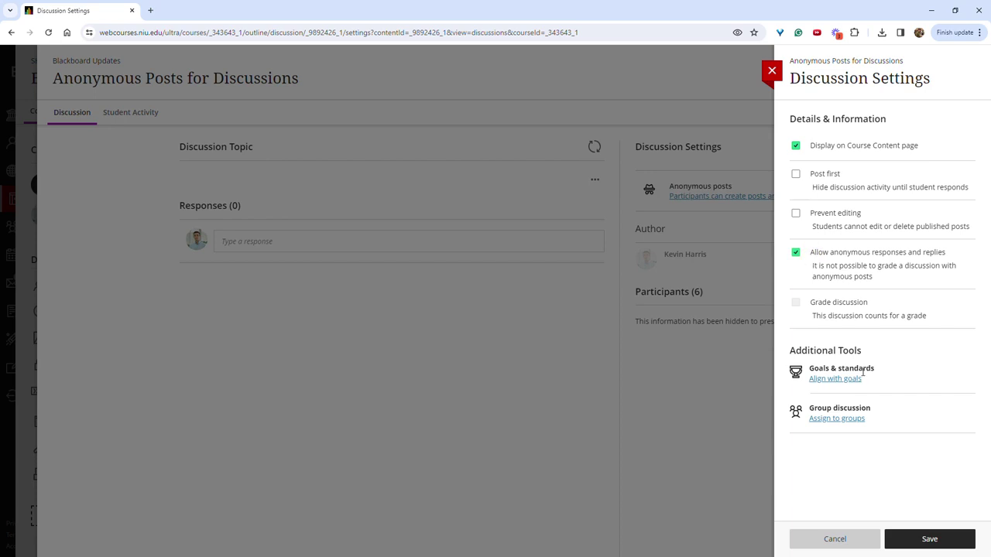
pyautogui.click(931, 540)
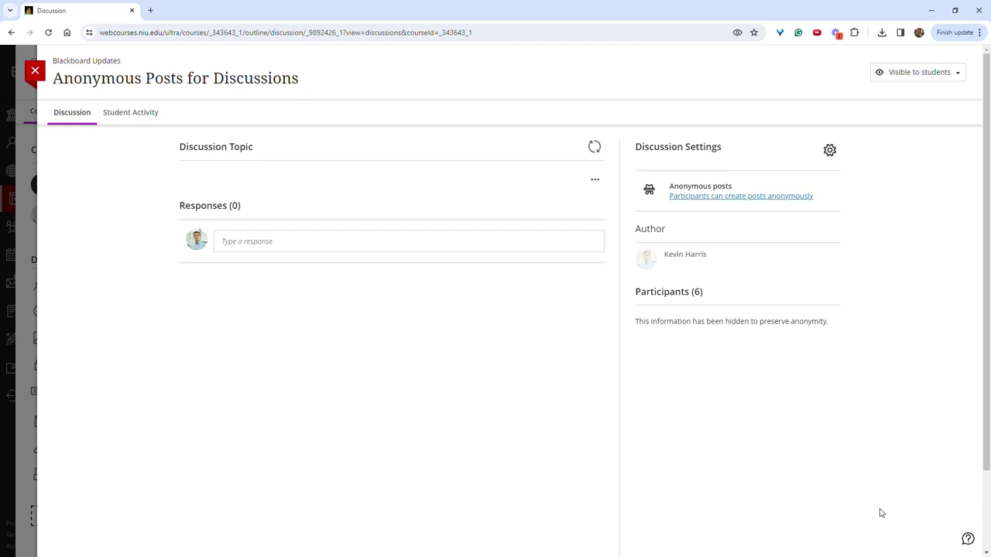
# - Open the student's submitted attempt on the Add Question Feedback When Grading by Student test and start question 1 feedback
pyautogui.click(34, 73)
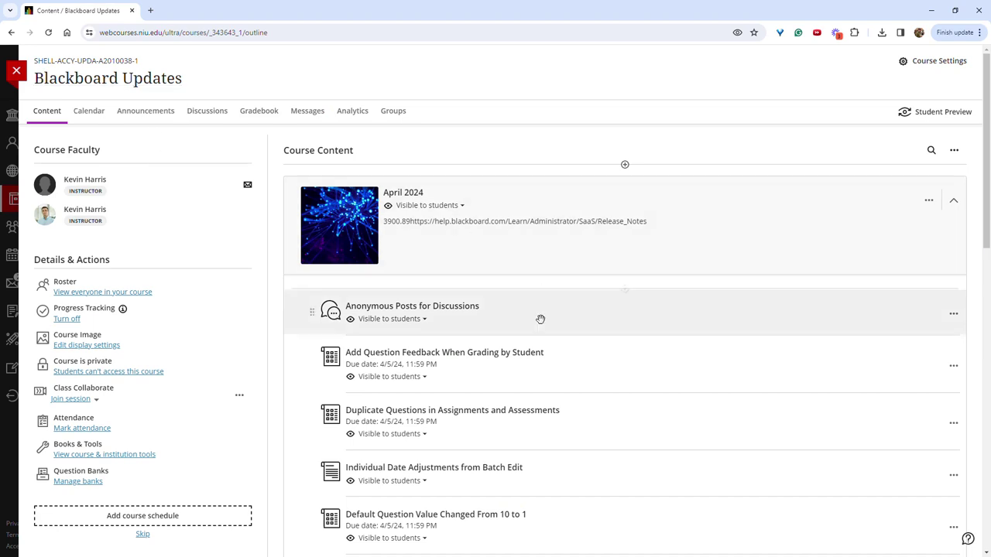
pyautogui.click(535, 372)
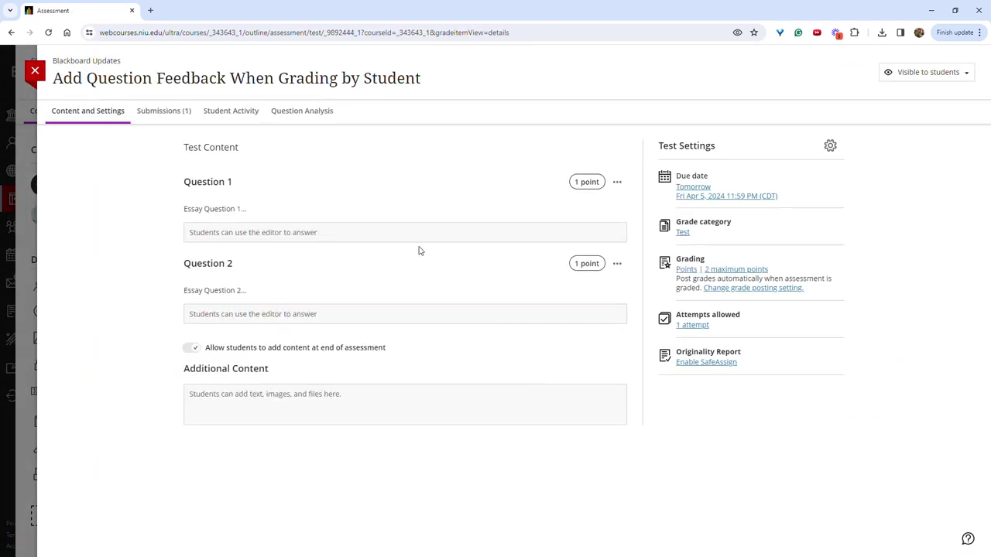
pyautogui.click(178, 116)
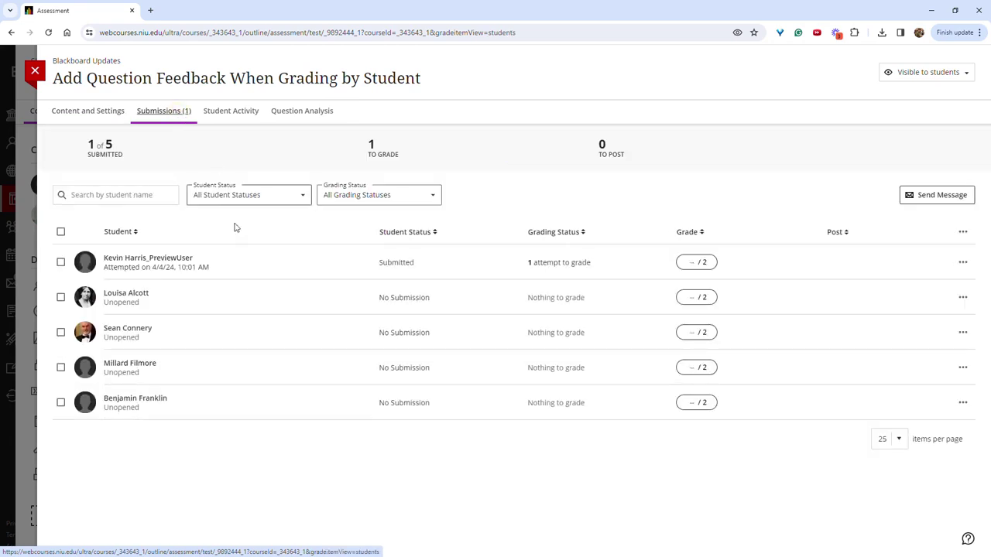
pyautogui.click(265, 270)
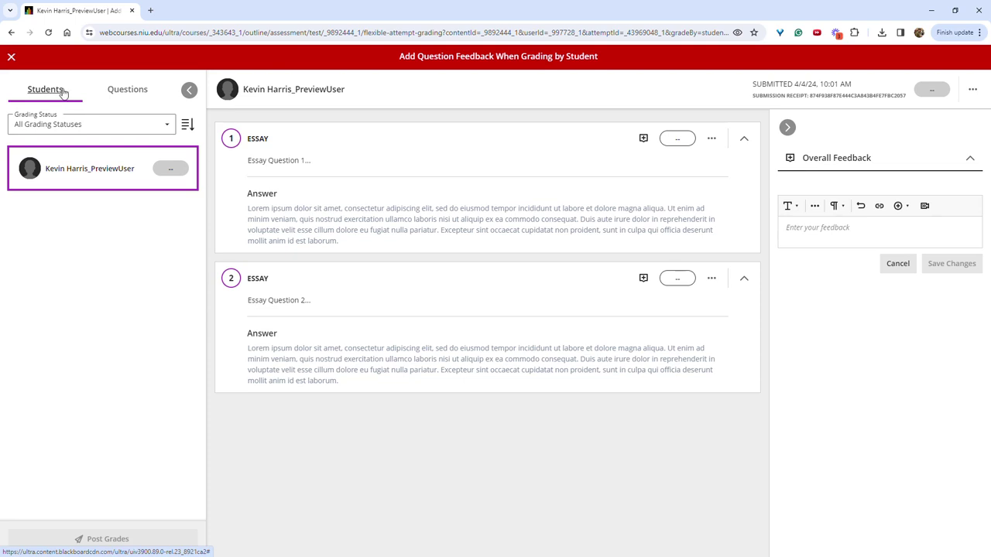
pyautogui.click(643, 139)
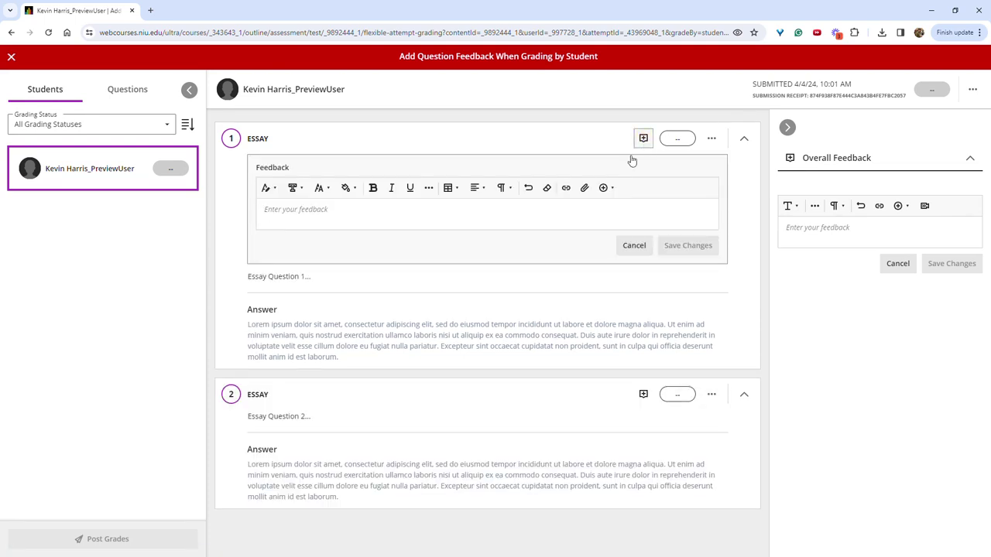
# - Paste the Lorem ipsum text as question 1 feedback, save it, and view grading by question
pyautogui.rightClick(517, 223)
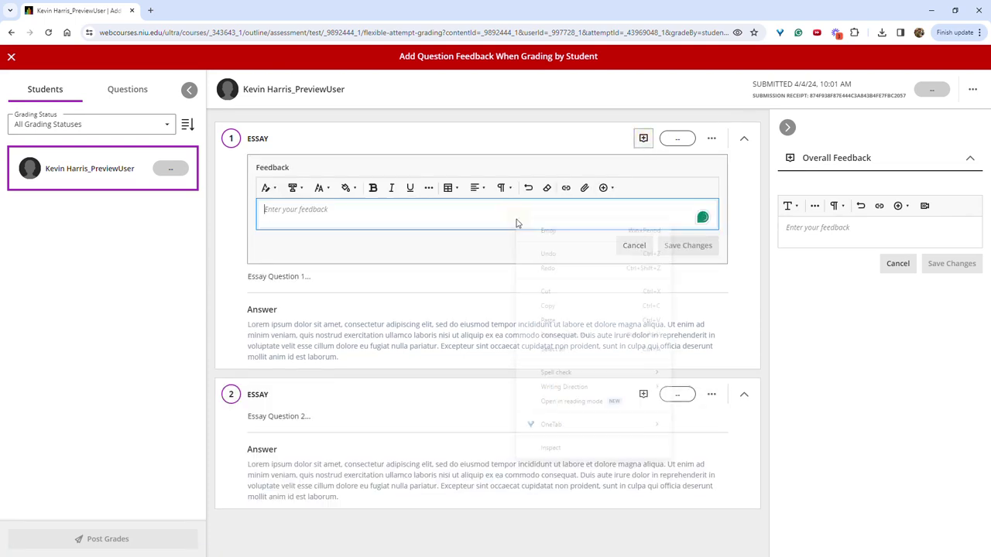
pyautogui.click(548, 319)
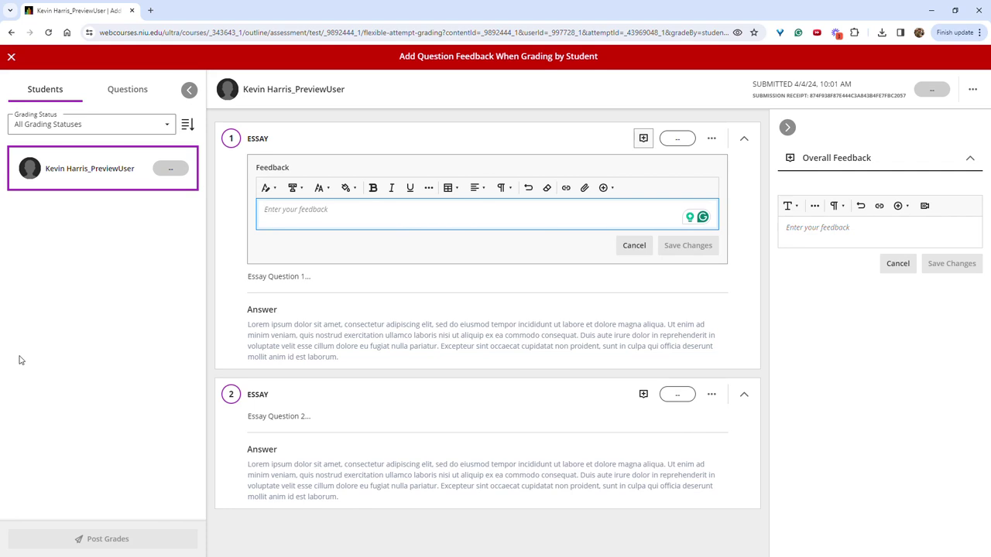
pyautogui.write('Lorem ipsum dolor sit amet, consectetur adipiscing elit, sed do eiusmod tempor incididunt ut labore et dolore magna aliqua. Ipsum faucibus vitae aliquet nec ullamcorper sit. Suspendisse sed nisi lacus sed viverra tellus in hac habitasse.')
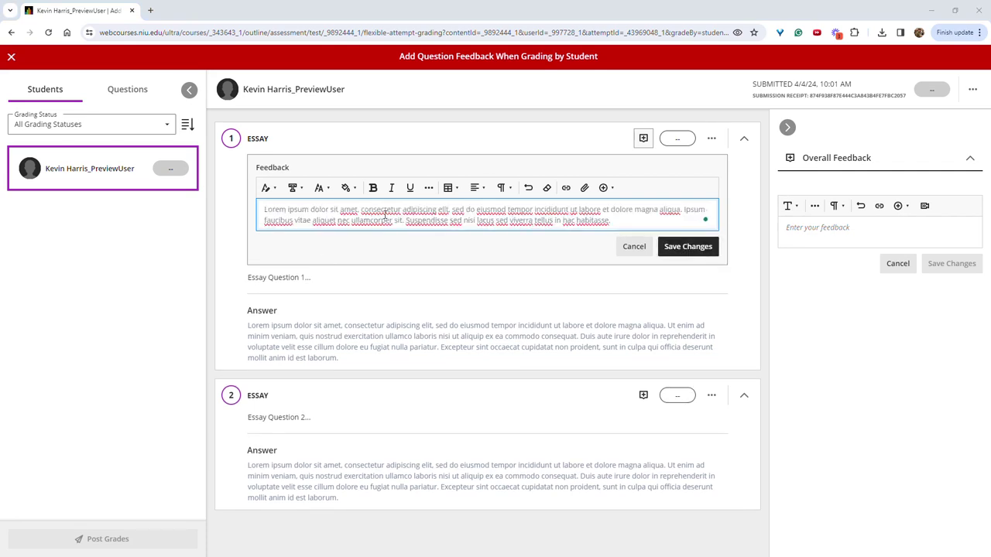
pyautogui.click(677, 246)
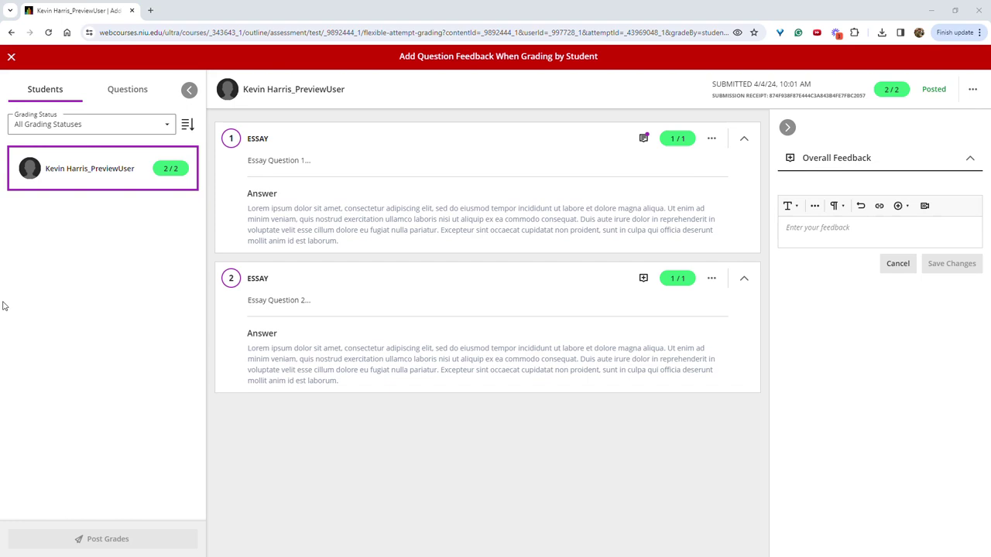
pyautogui.click(127, 90)
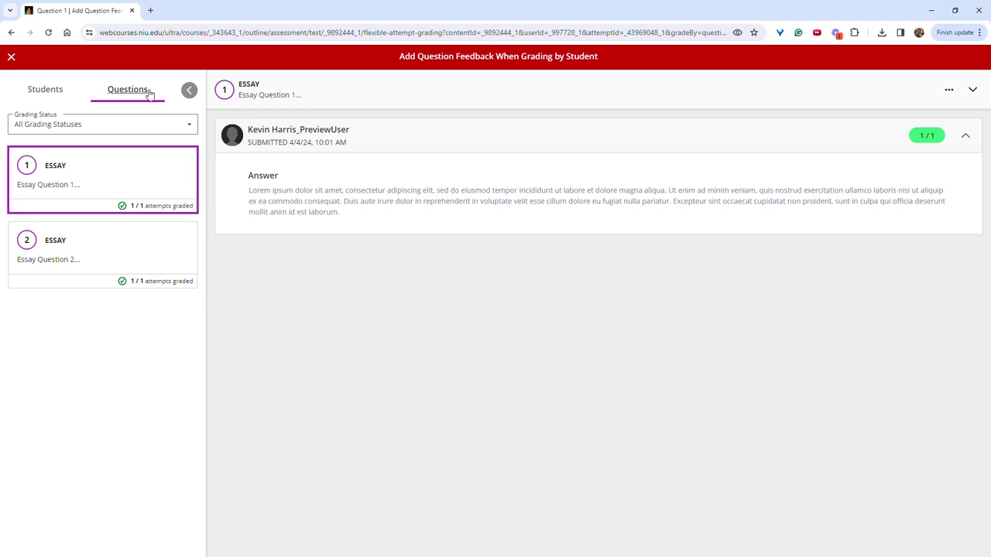
# - Review the answers for Question 2 and Question 1, then open the Duplicate Questions in Assignments and Assessments test
pyautogui.click(131, 255)
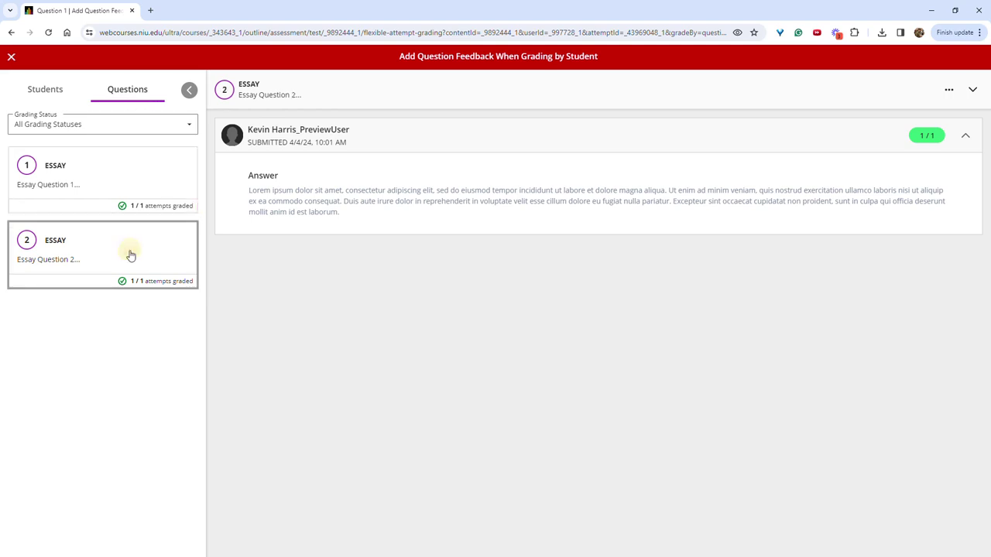
pyautogui.click(136, 183)
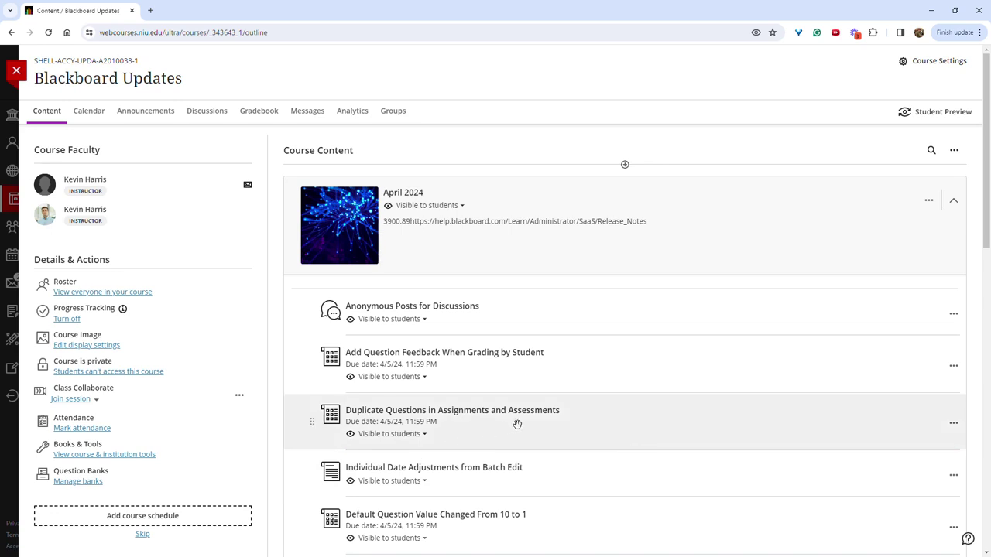
pyautogui.click(516, 425)
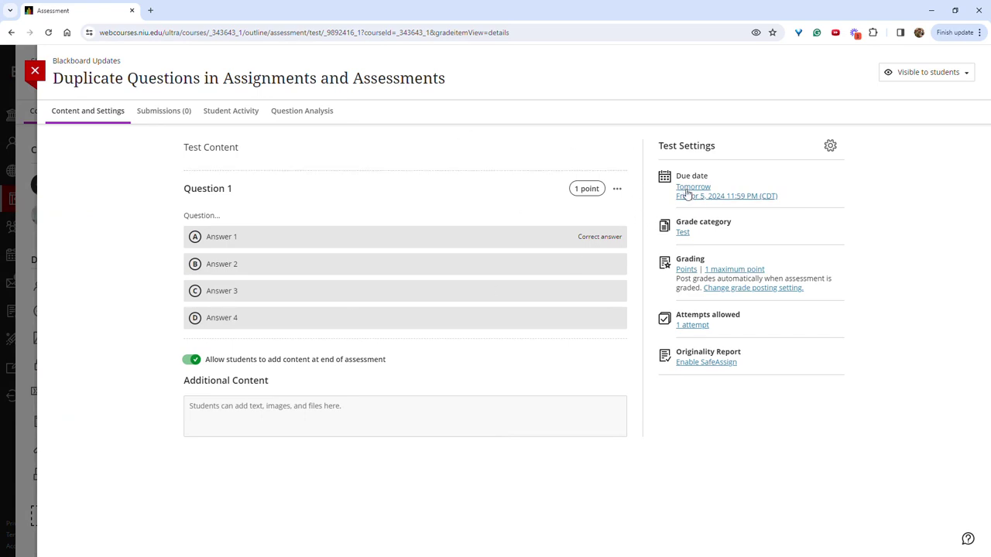
# - Duplicate Question 1, check the new Question 2 in the editor, and close the test
pyautogui.click(617, 189)
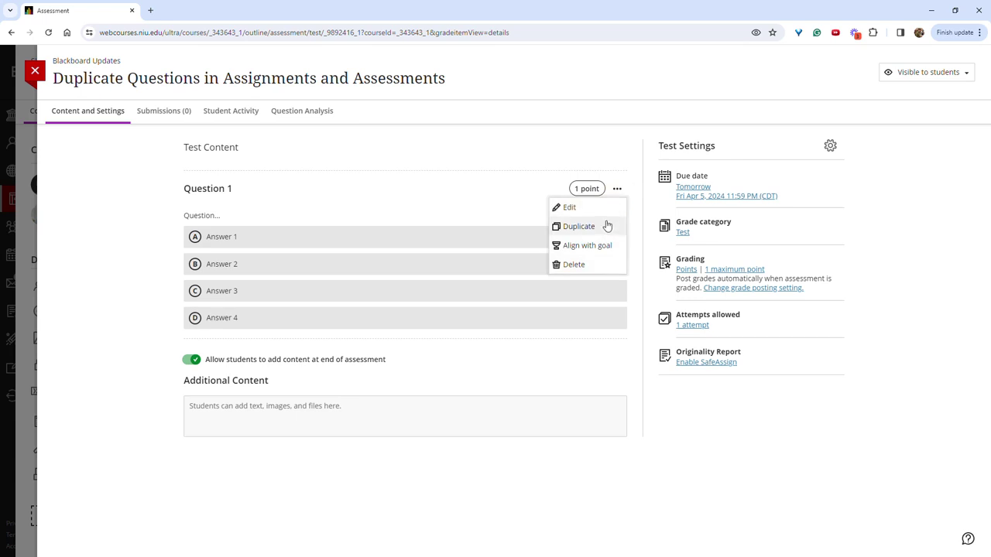
pyautogui.click(605, 226)
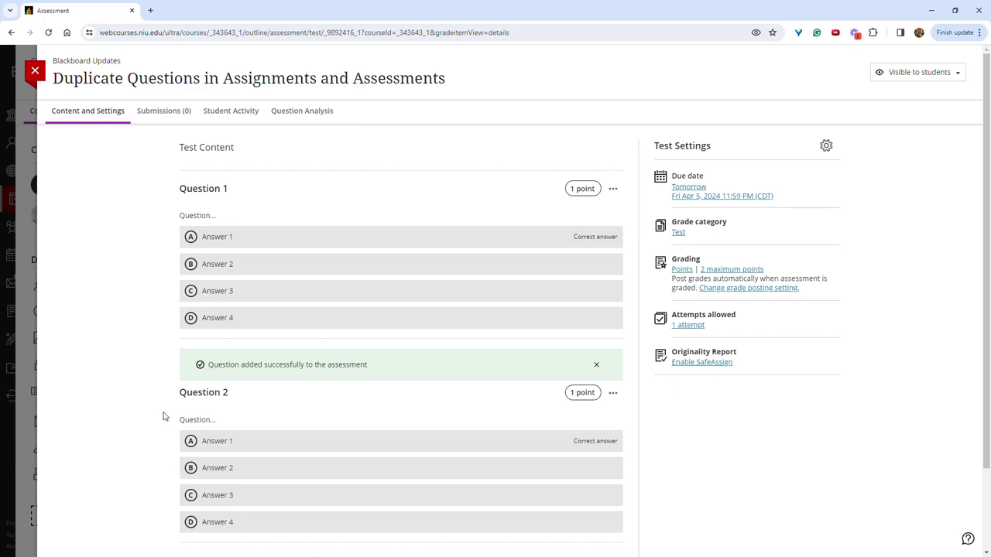
pyautogui.click(612, 395)
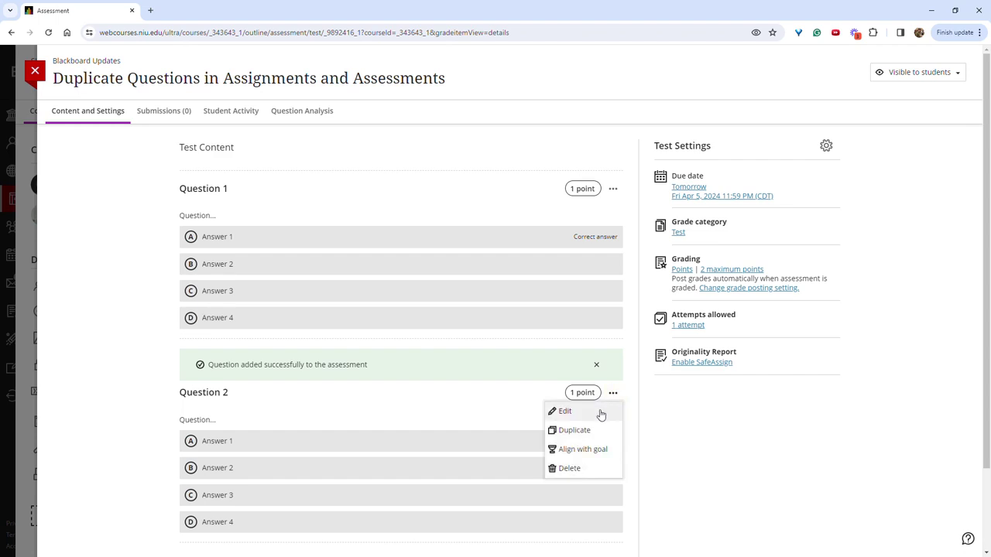
pyautogui.click(600, 414)
pyautogui.scroll(-1, 563, 414)
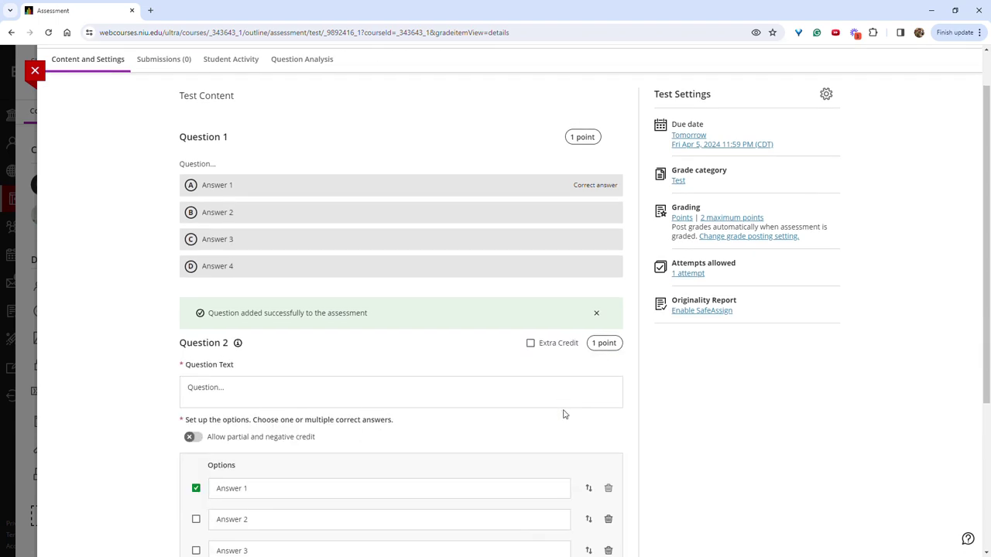
pyautogui.click(24, 443)
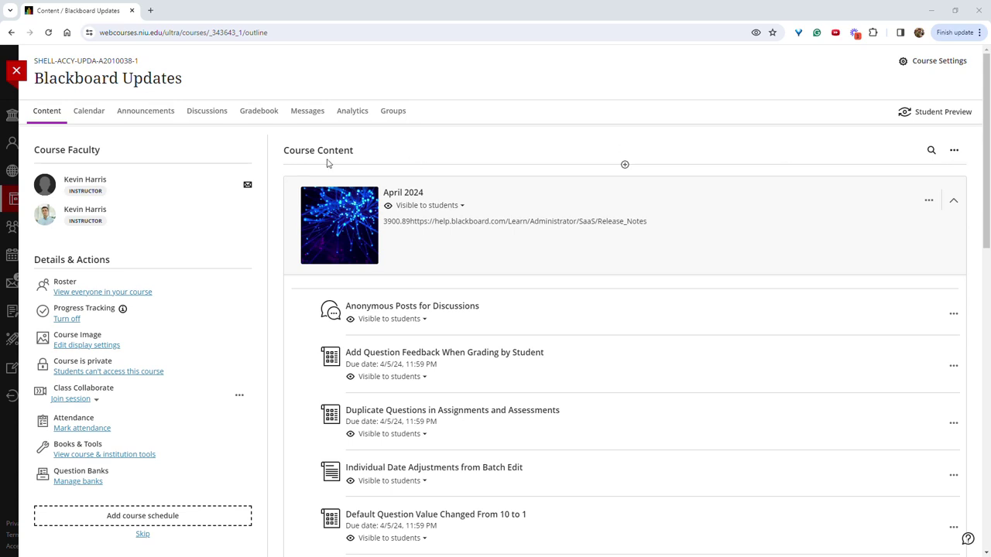
# - In Batch Edit, expand April 2024 and open the Default Question Value dates, then exit unsaved
pyautogui.click(953, 150)
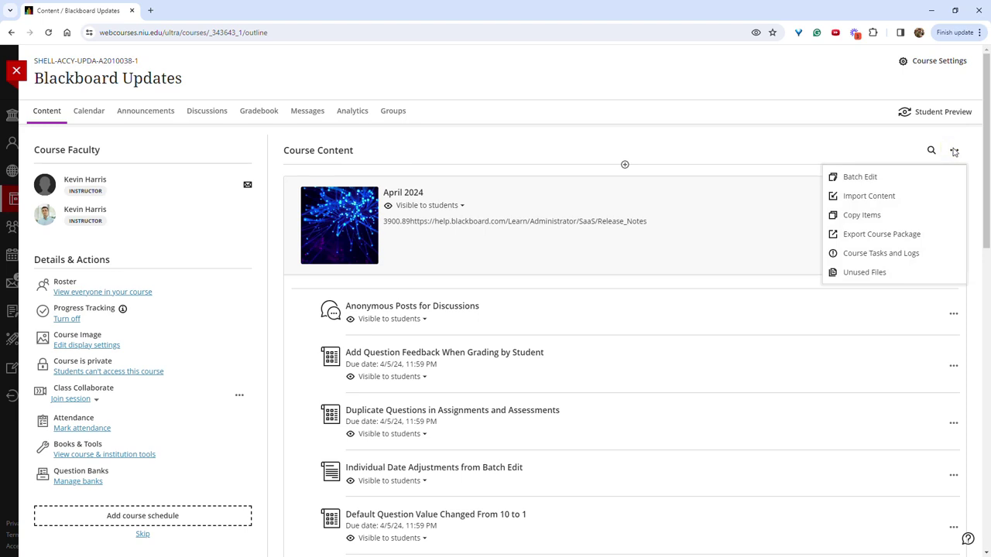
pyautogui.click(891, 181)
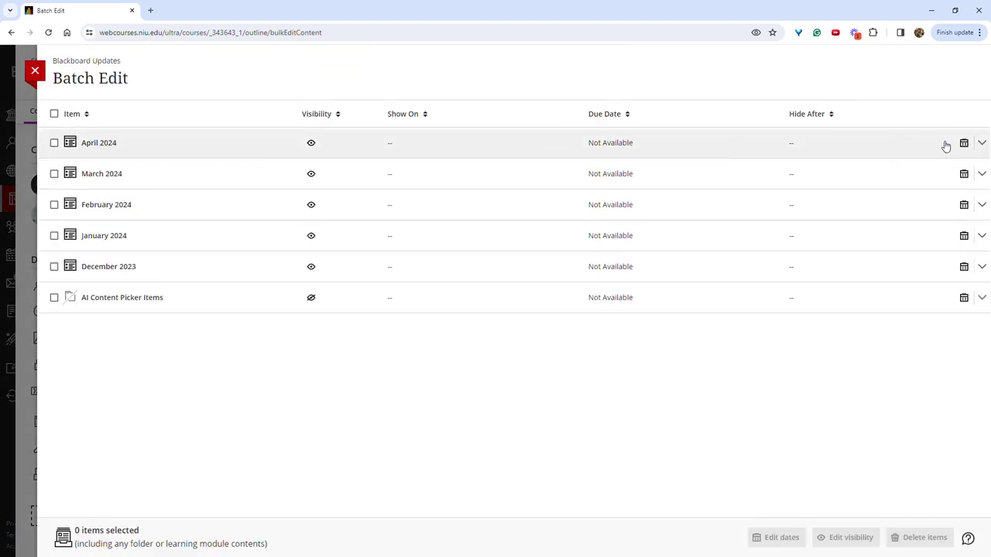
pyautogui.click(981, 142)
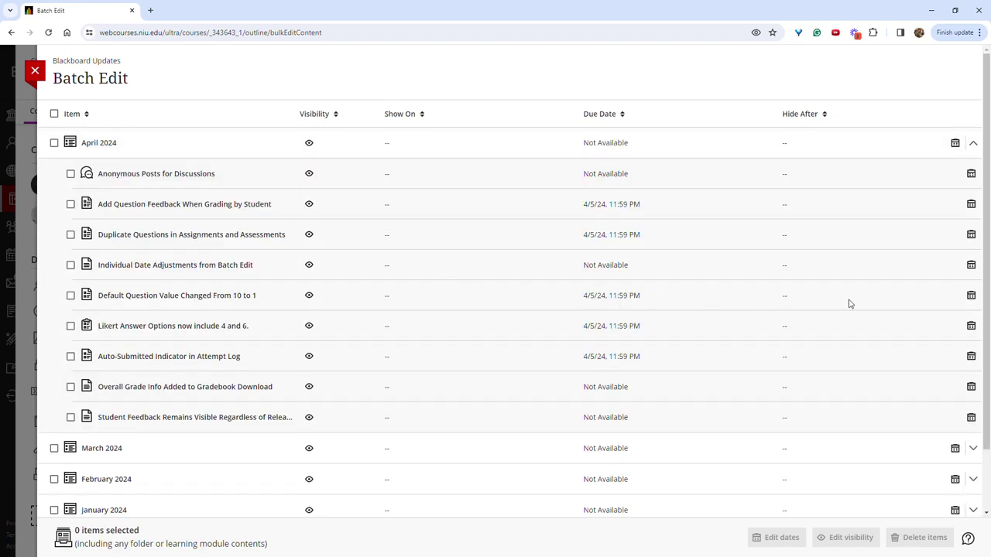
pyautogui.click(971, 296)
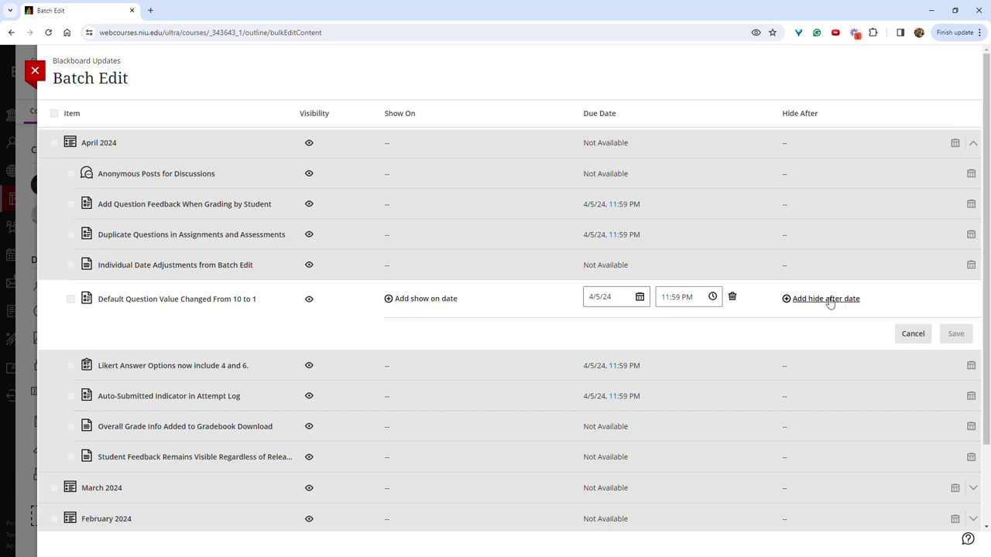
pyautogui.click(13, 508)
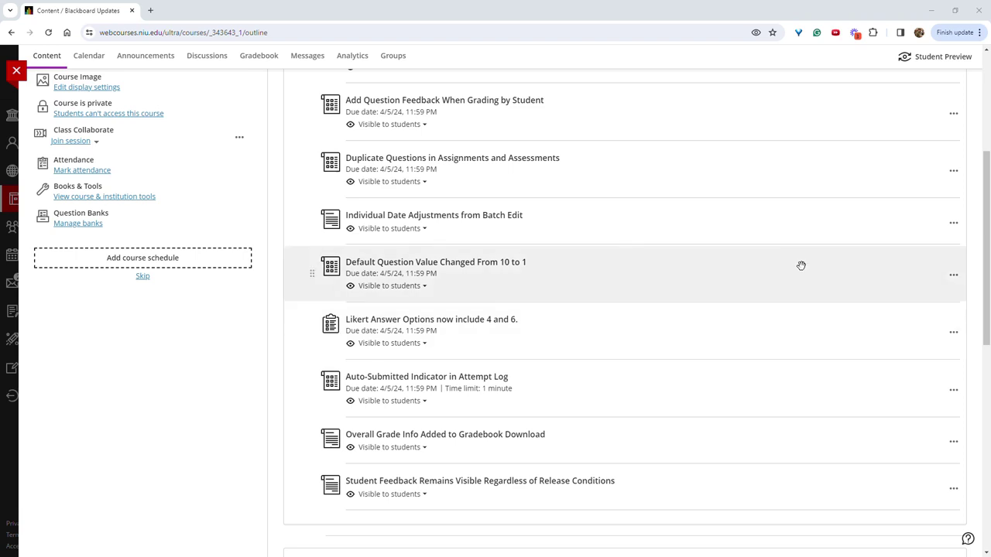
pyautogui.click(834, 276)
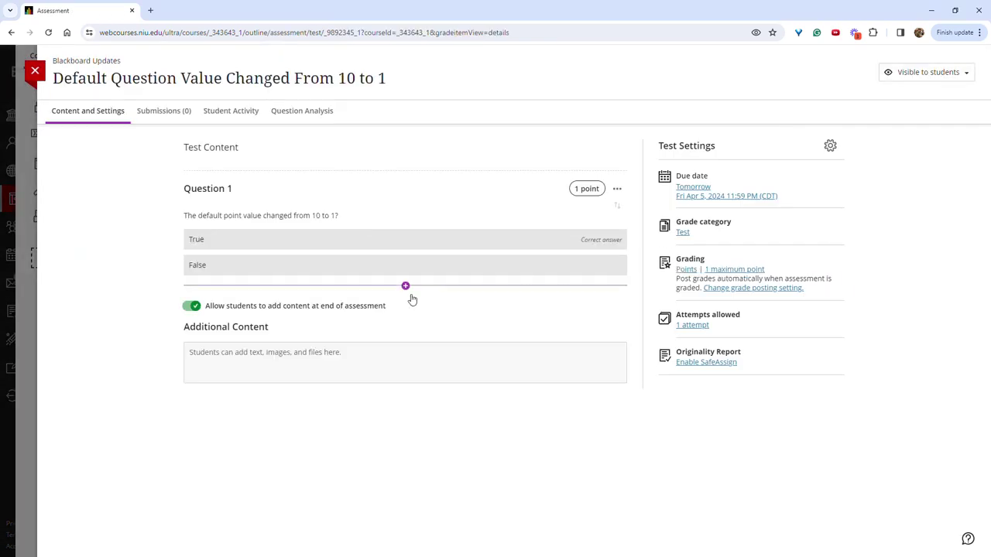
pyautogui.click(406, 287)
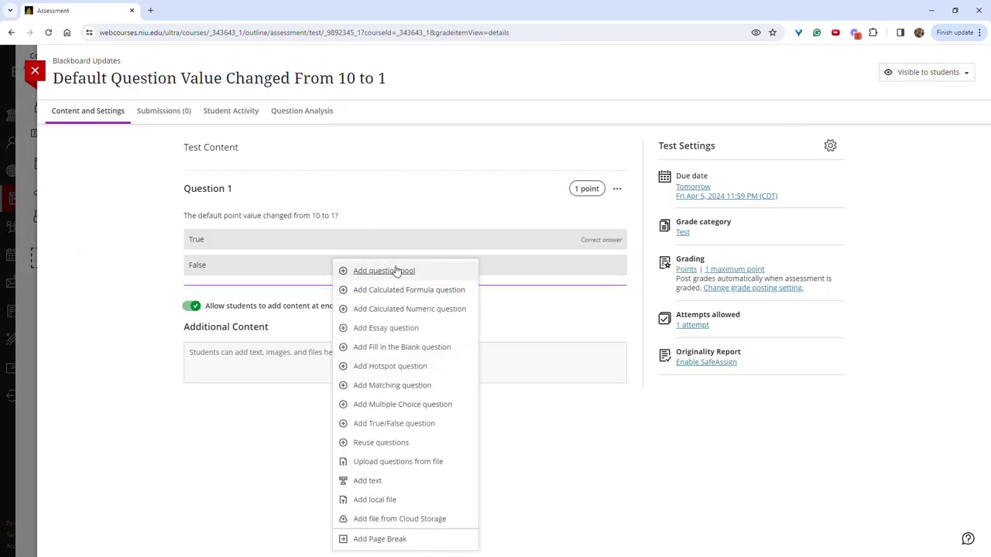
pyautogui.click(388, 429)
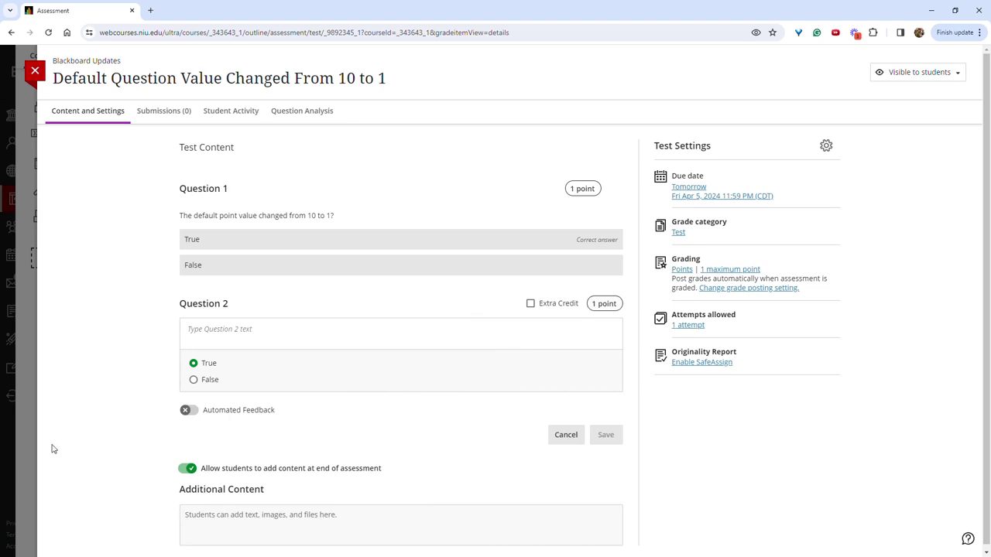
pyautogui.click(41, 76)
pyautogui.press('Return')
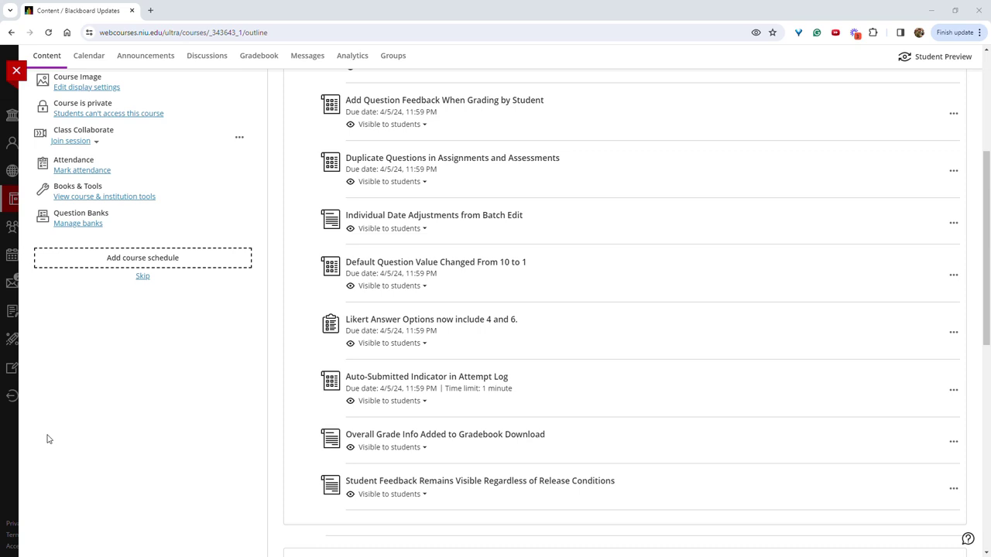
pyautogui.click(490, 321)
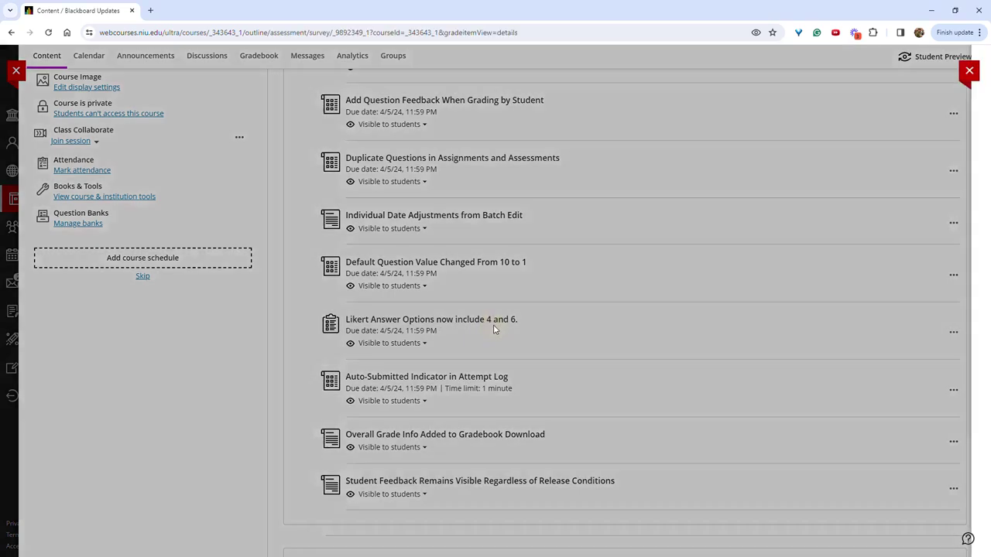
pyautogui.click(406, 290)
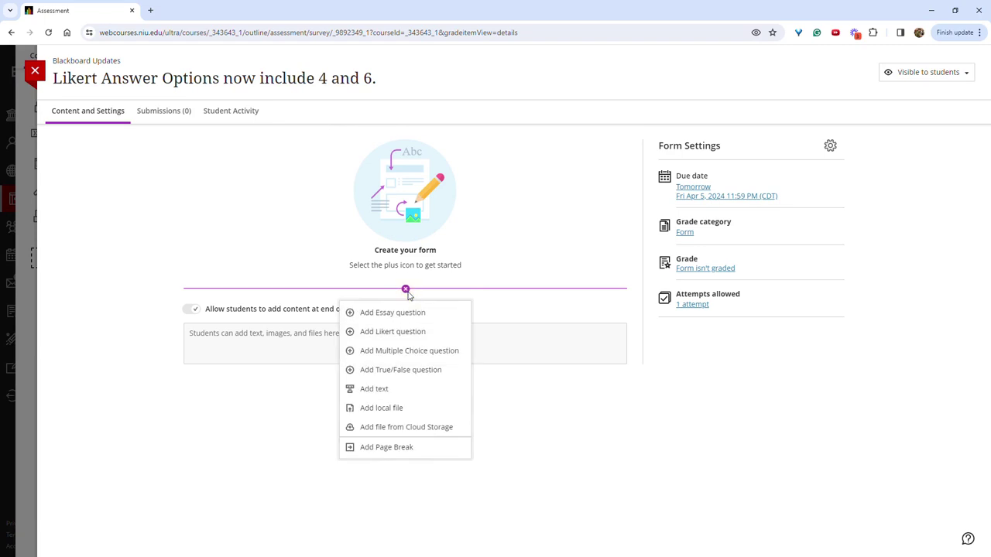
pyautogui.click(396, 333)
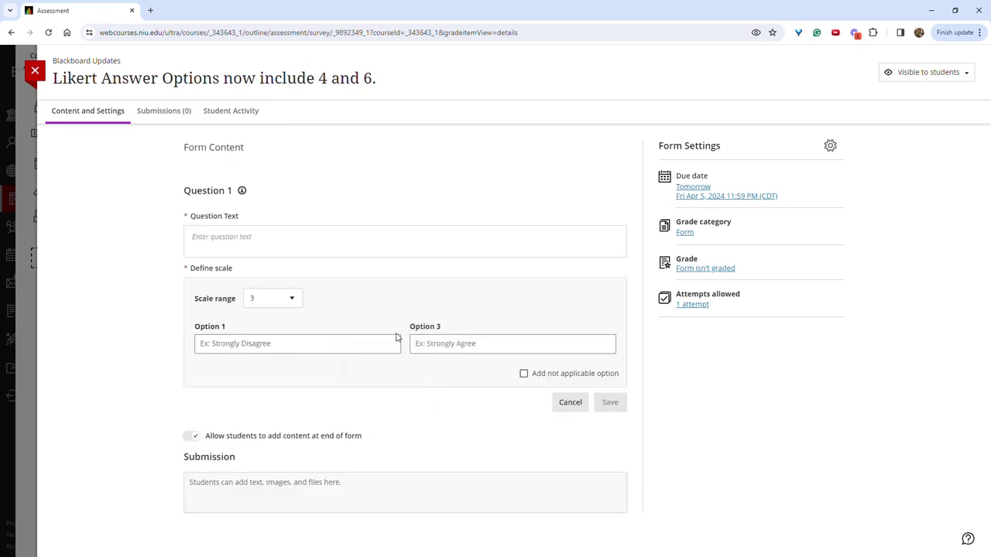
pyautogui.click(291, 301)
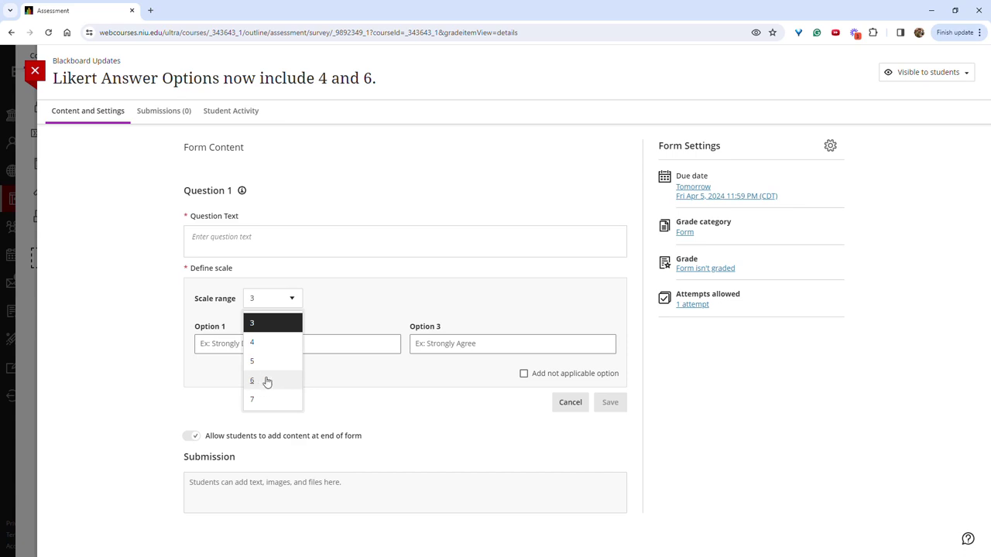
pyautogui.click(34, 70)
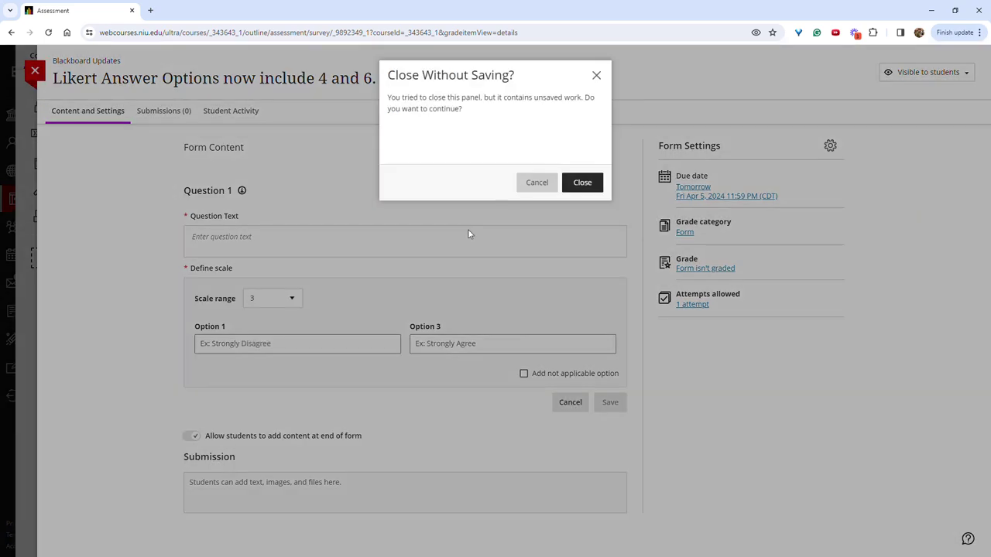
pyautogui.click(580, 183)
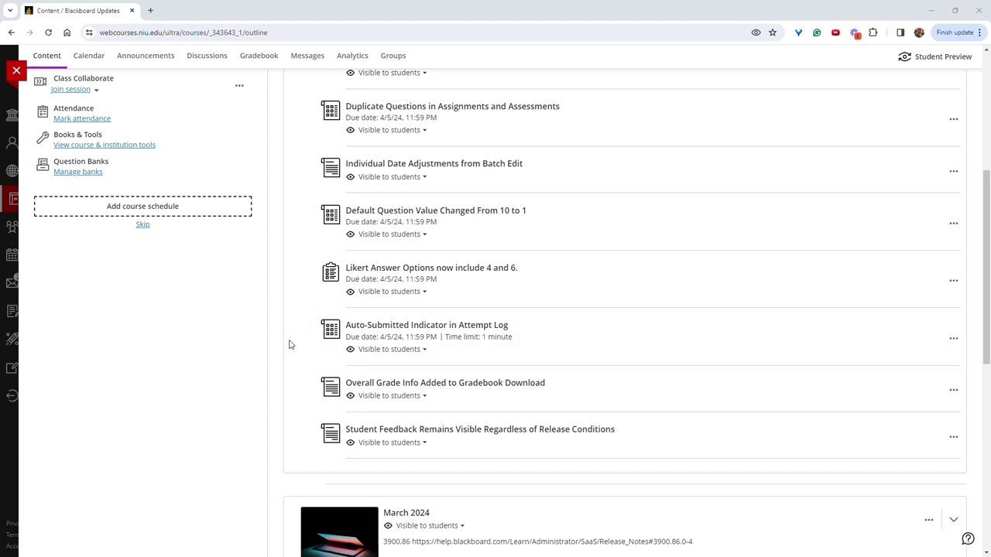
pyautogui.click(550, 339)
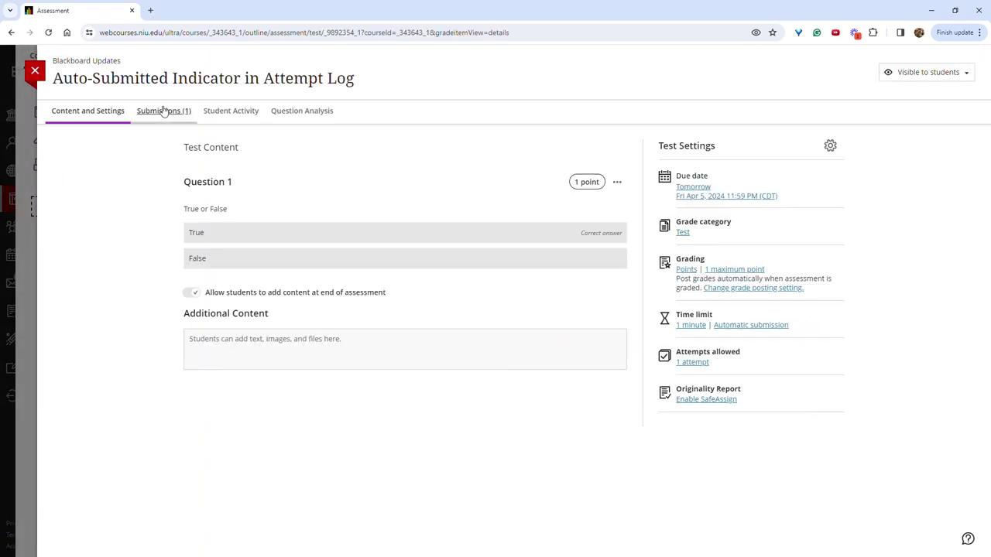
pyautogui.click(166, 113)
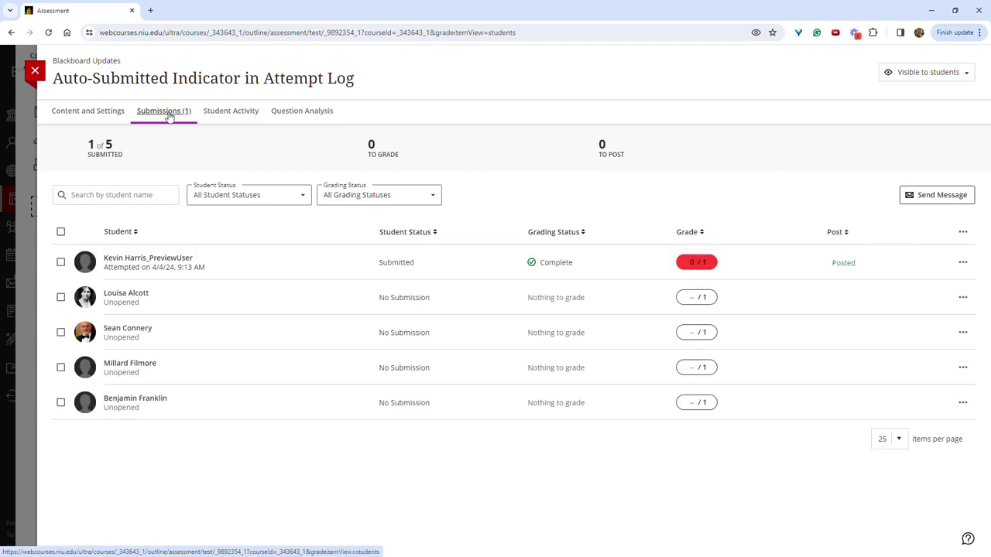
pyautogui.click(963, 263)
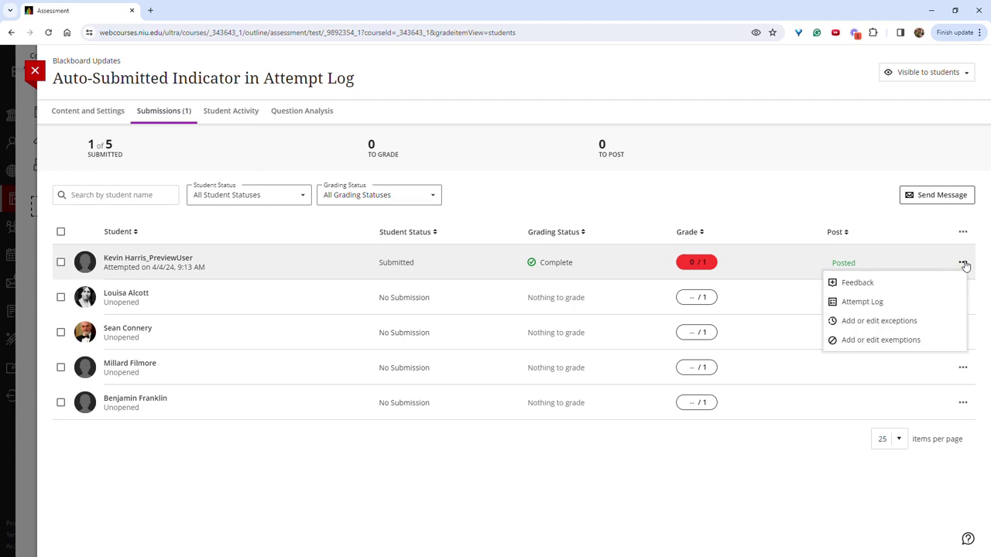
pyautogui.click(862, 302)
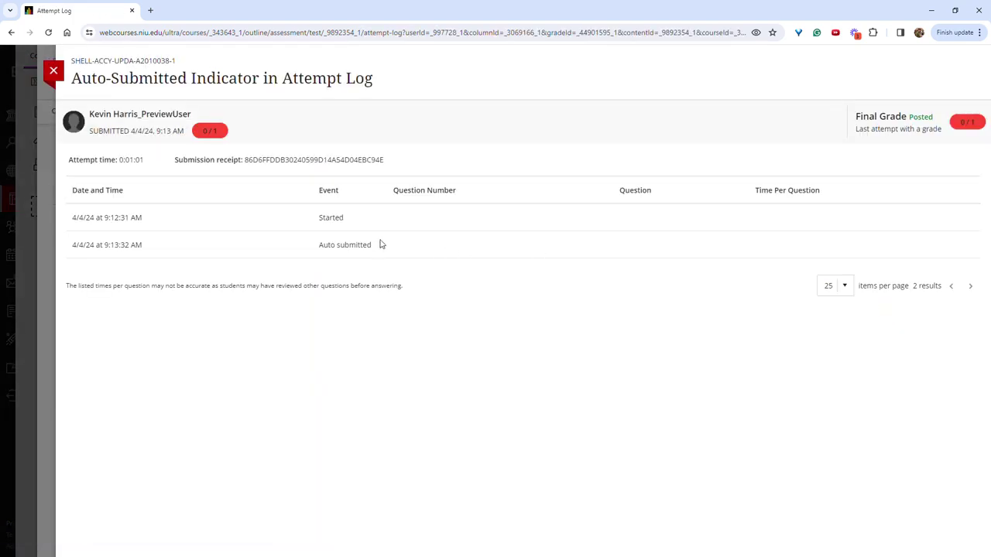
pyautogui.moveTo(391, 244); pyautogui.dragTo(318, 246)
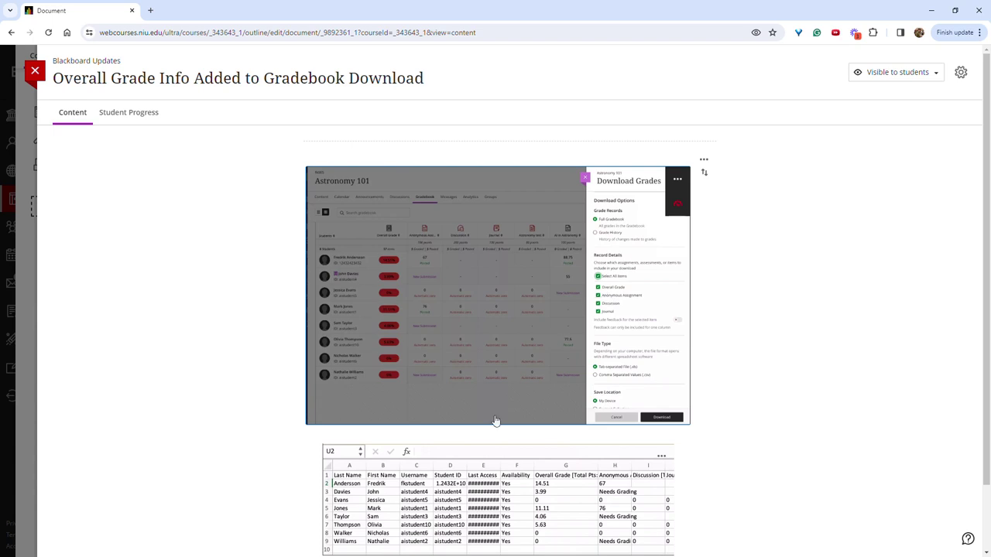
pyautogui.scroll(-1, 260, 380)
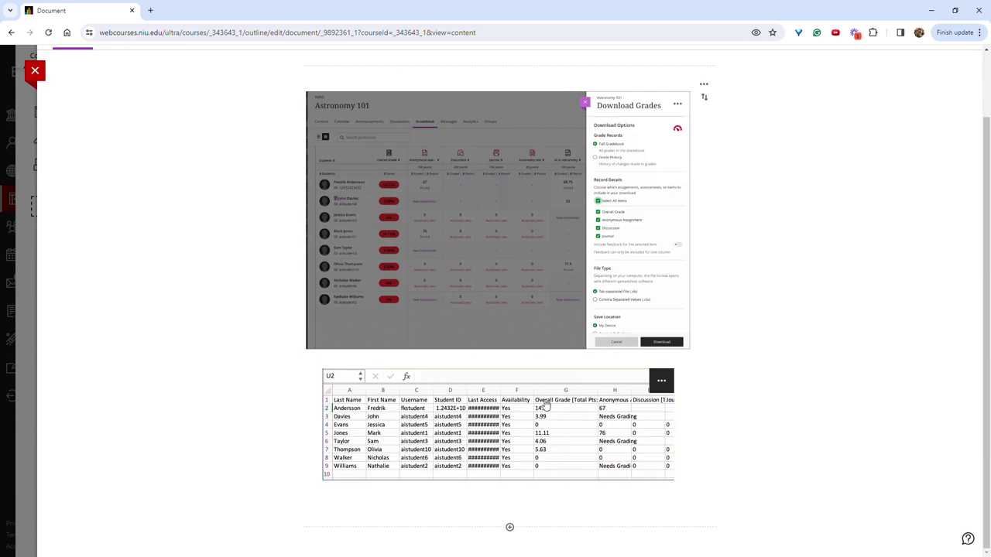
pyautogui.click(543, 462)
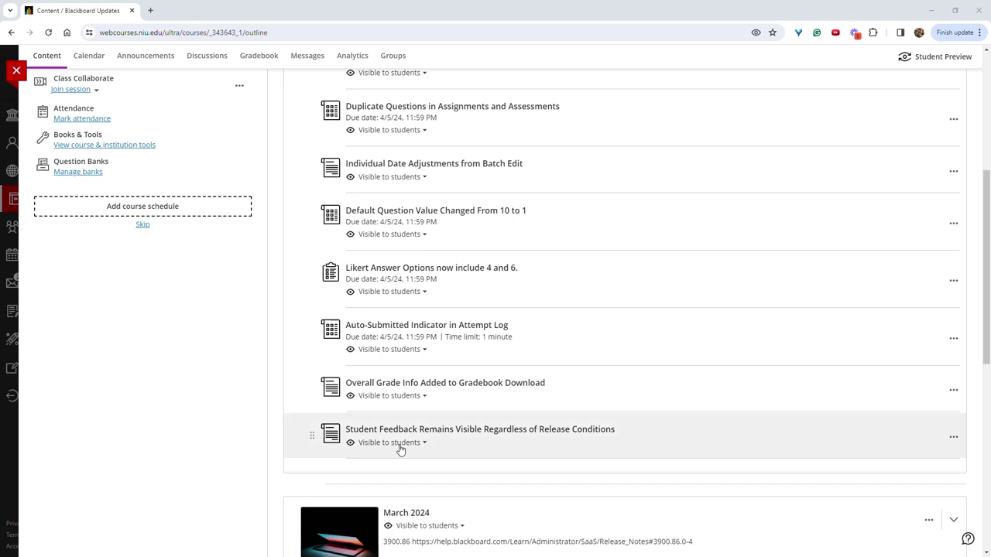
# - Open the Student Feedback Remains Visible document and scroll through its images
pyautogui.click(461, 438)
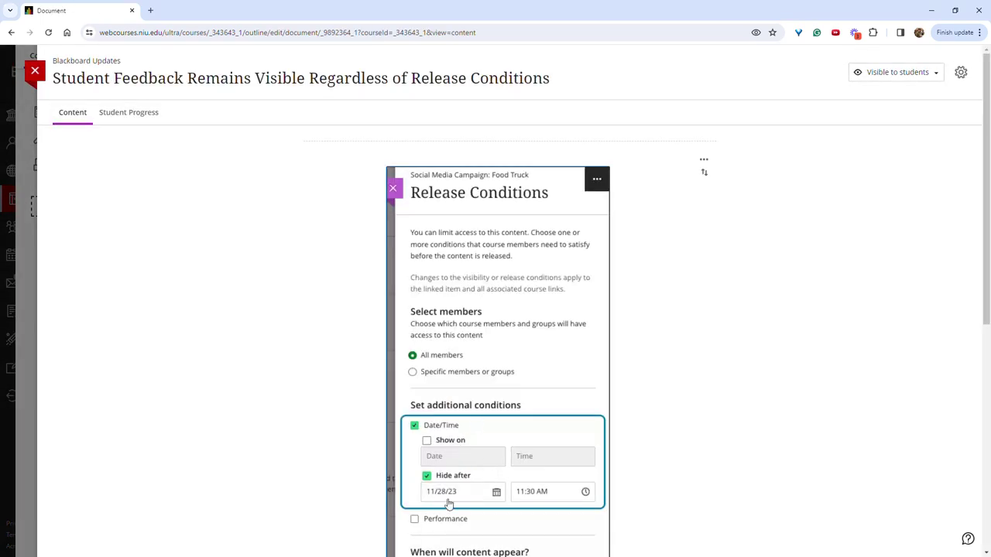
pyautogui.scroll(-5, 359, 452)
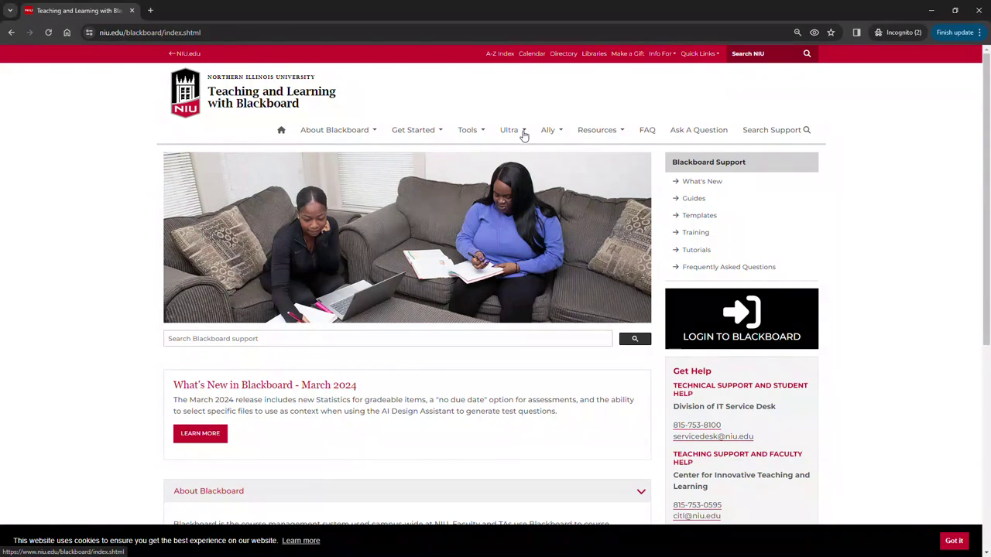
# - Go to What's New in Ultra? from the site's Ultra menu
pyautogui.click(524, 134)
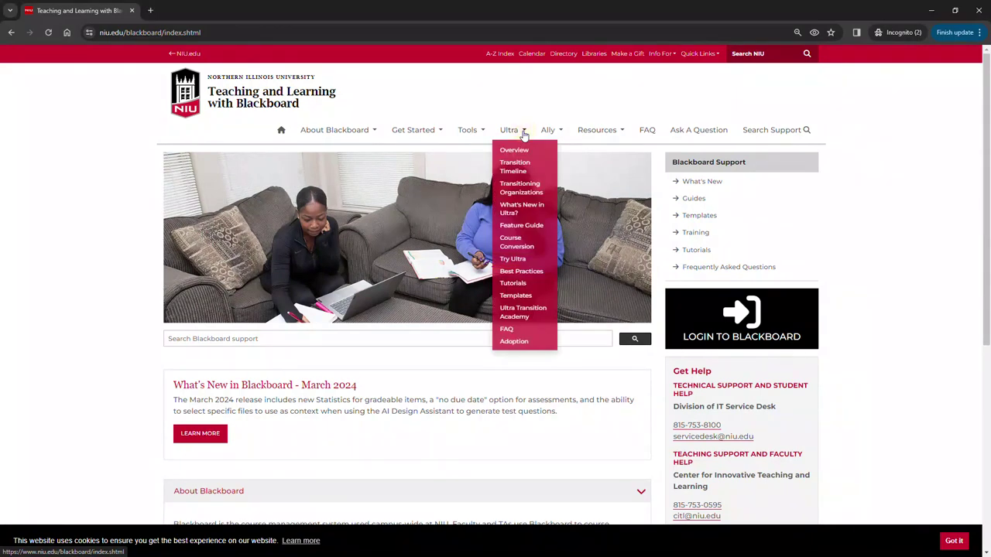
pyautogui.click(520, 211)
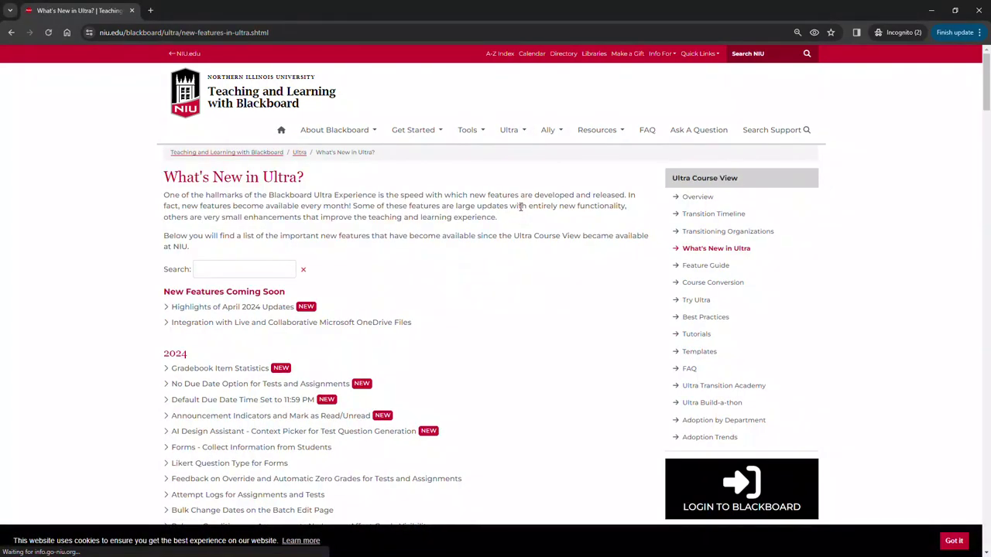